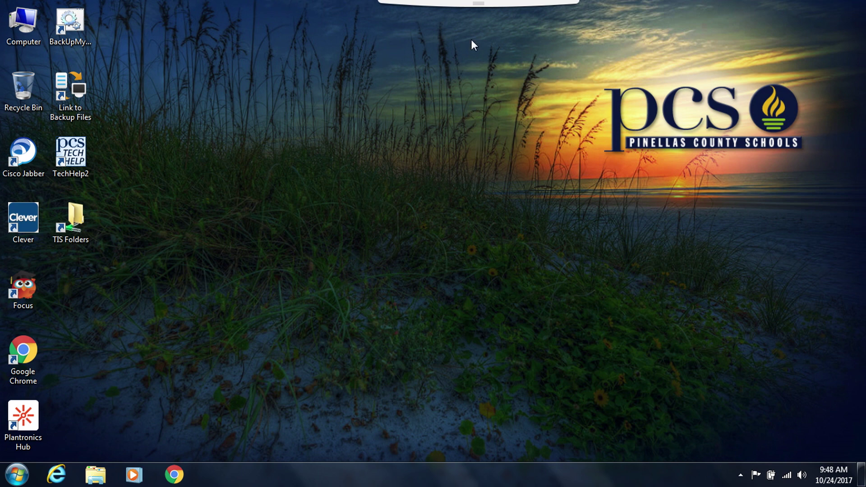
Drag the docked Jabber call bar to the left and expand it again
mouse_move(479, 10)
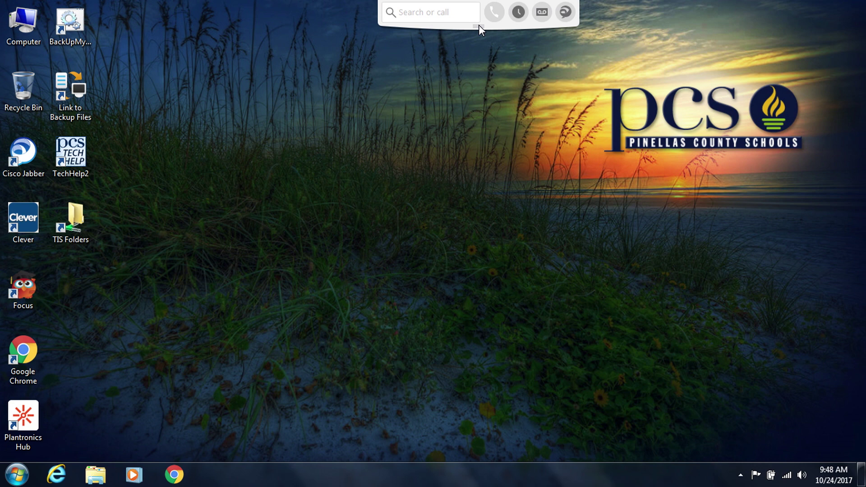
left_click_drag(478, 25, 434, 25)
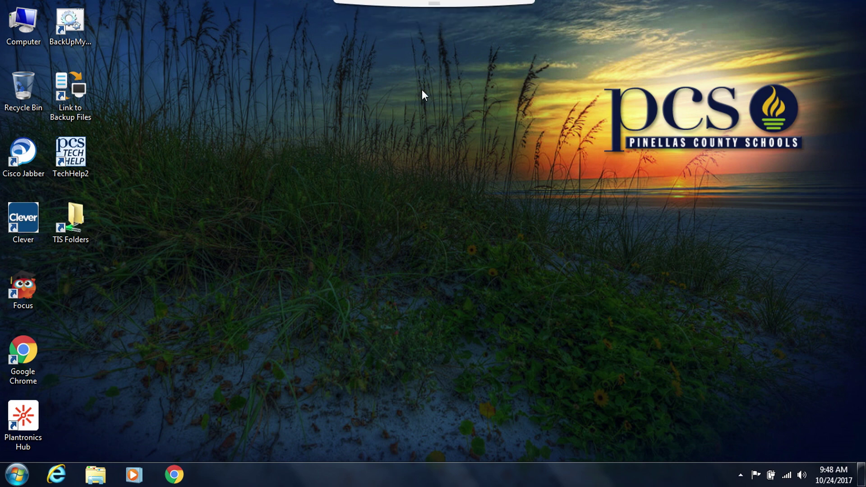
mouse_move(397, 5)
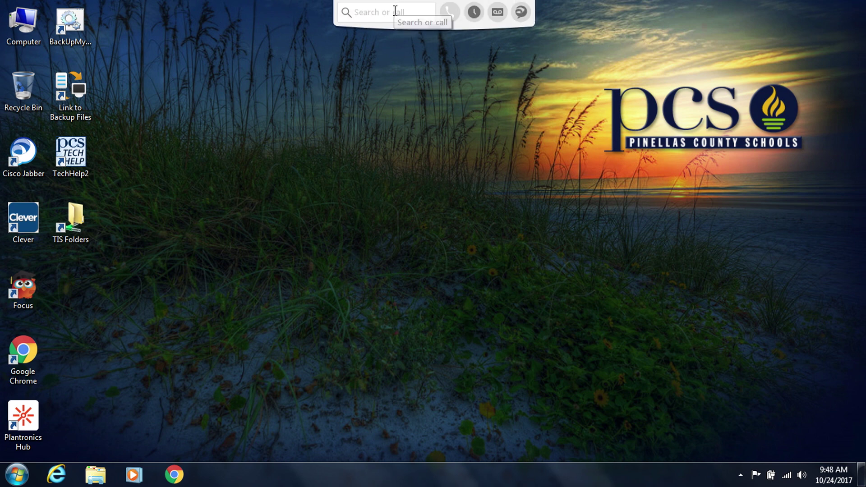
Dial extension 6393 from the Search or call box and connect the call
left_click(396, 10)
type("6393")
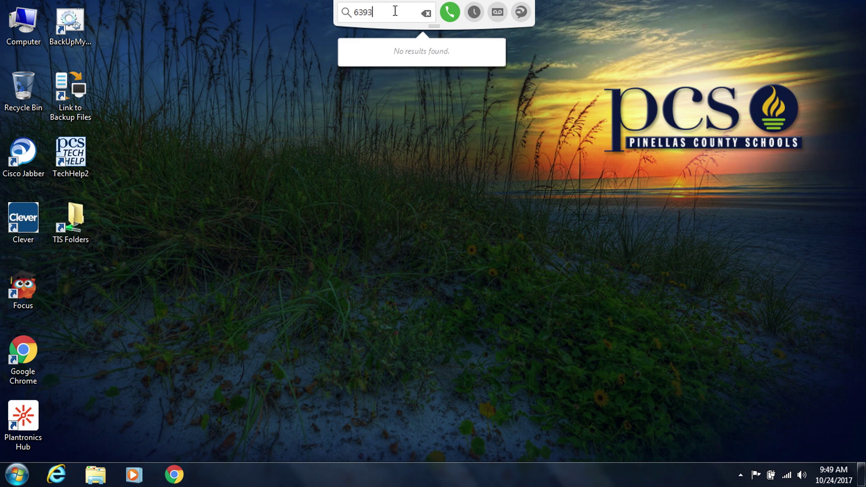
left_click(450, 13)
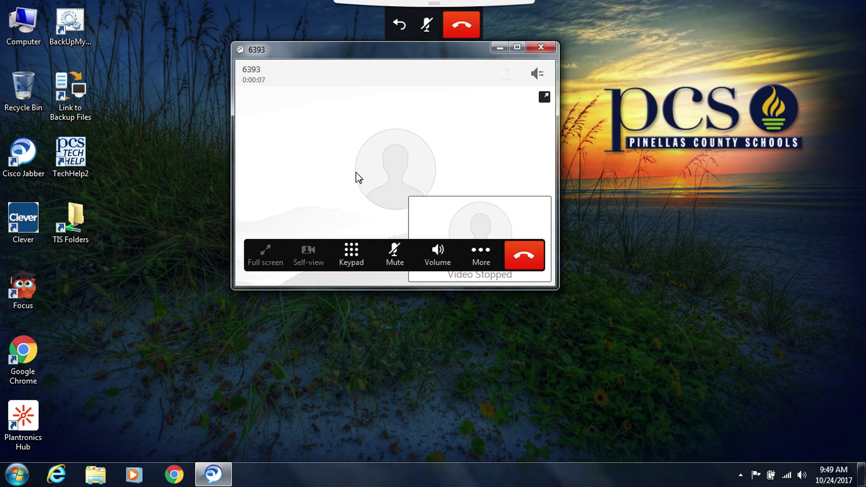
Open and close the in-call keypad, then mute and unmute the microphone
left_click(351, 255)
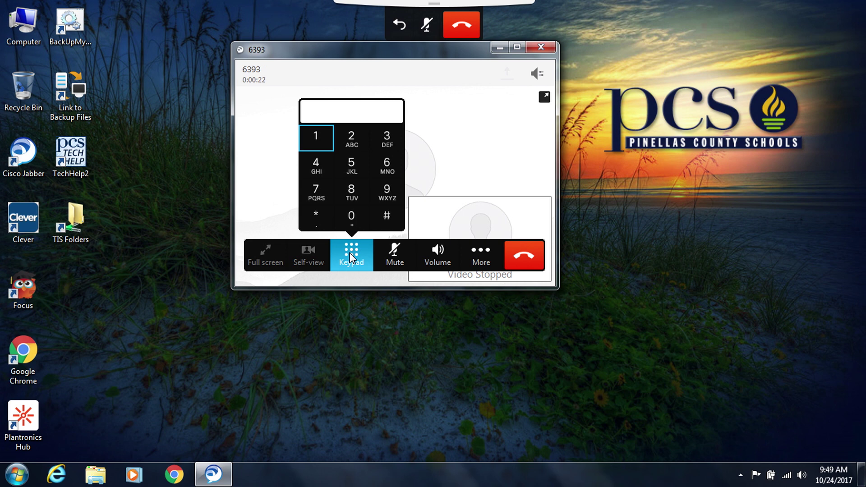
left_click(351, 258)
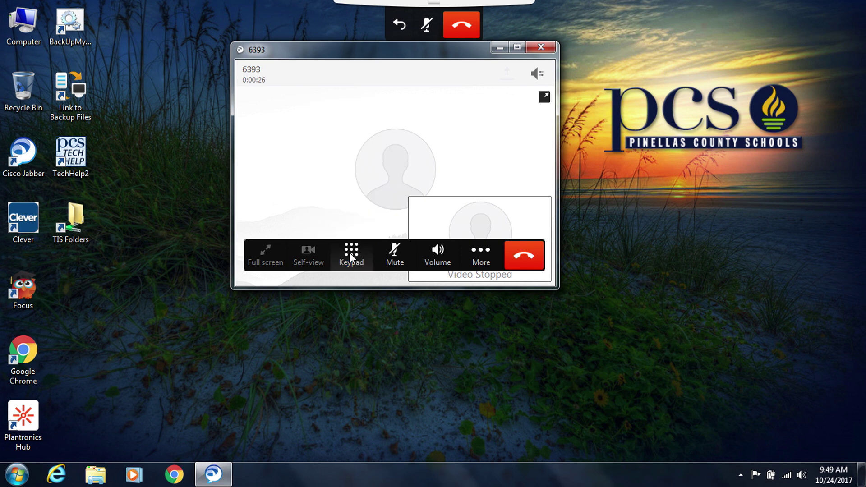
left_click(399, 258)
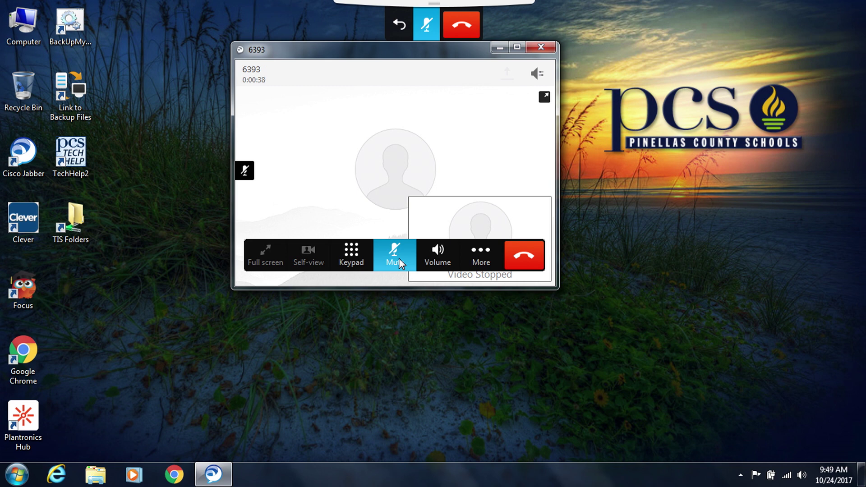
left_click(399, 258)
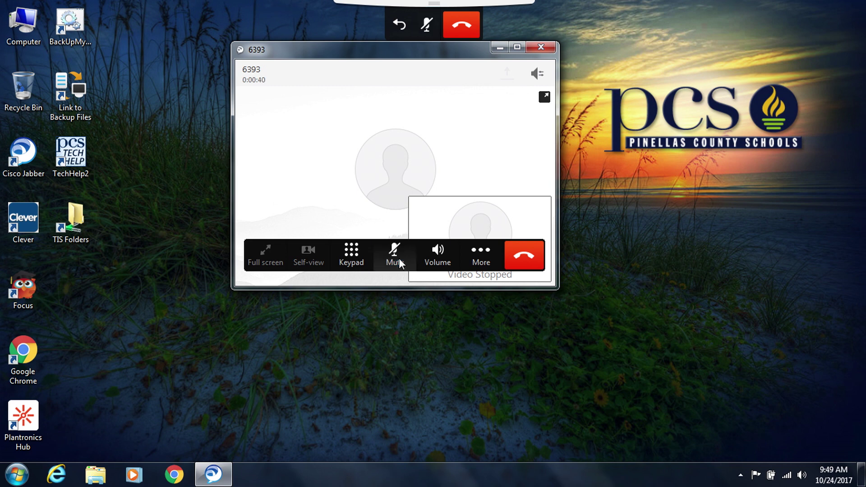
Lower the call volume and restore it to maximum
left_click(439, 253)
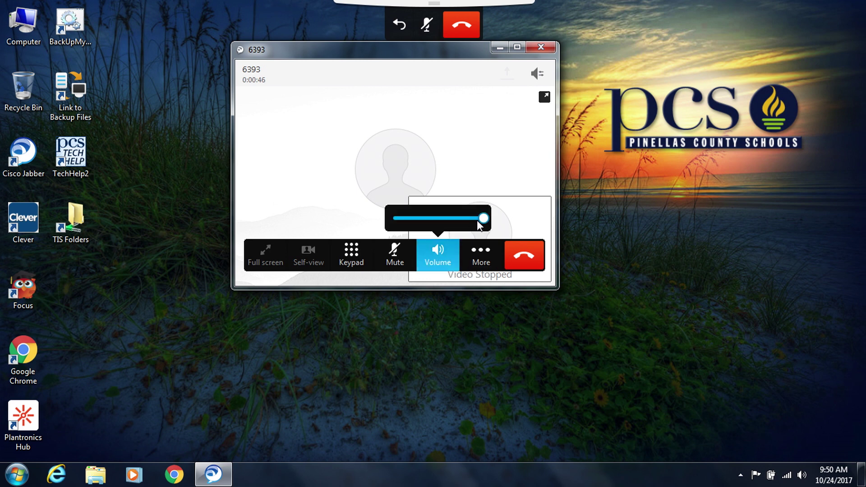
mouse_move(485, 220)
left_mouse_down()
mouse_move(425, 219)
mouse_move(493, 221)
left_mouse_up()
left_click(440, 261)
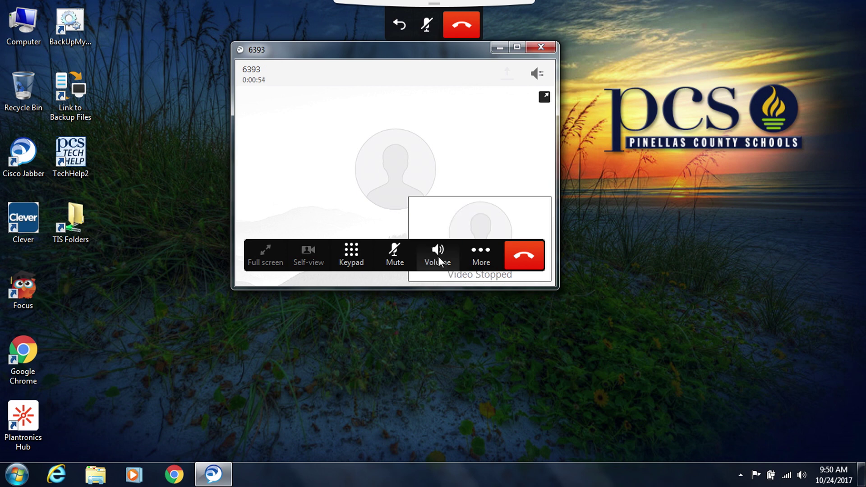
Hold and resume the 6393 call, then start a transfer from More
left_click(480, 255)
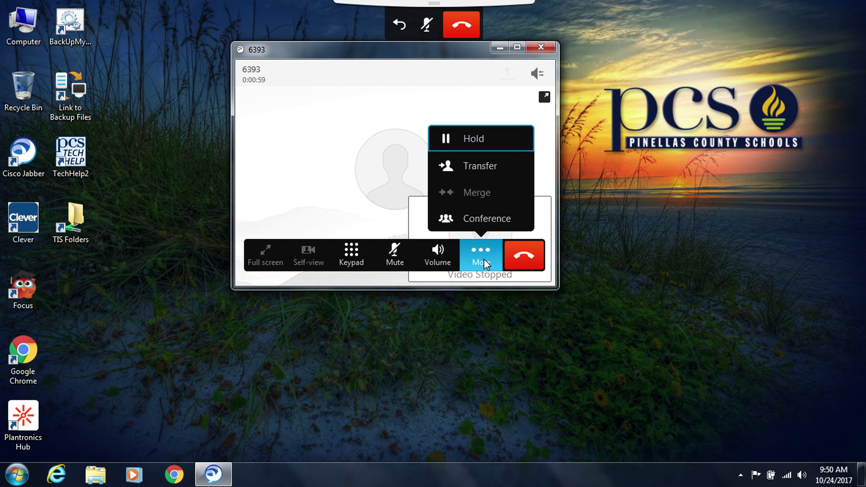
left_click(472, 139)
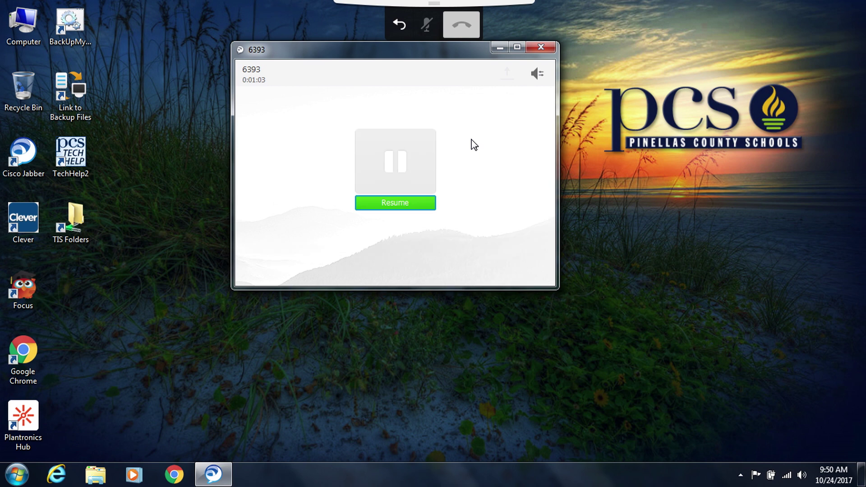
left_click(394, 204)
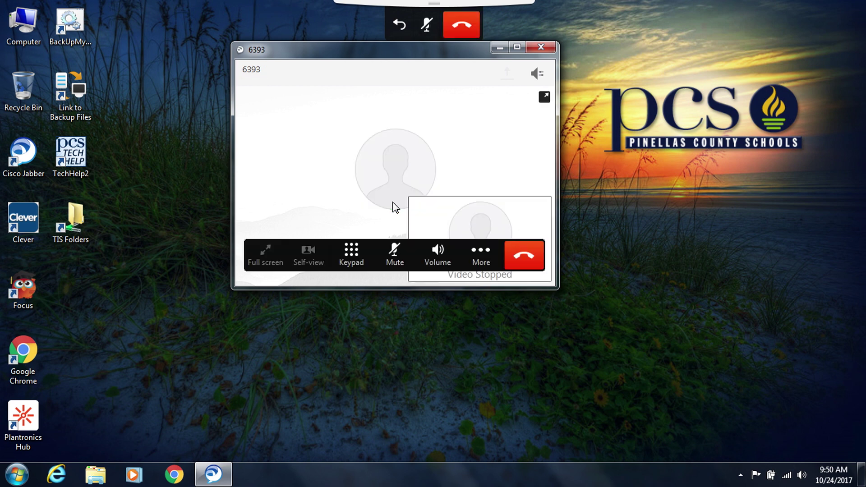
left_click(480, 253)
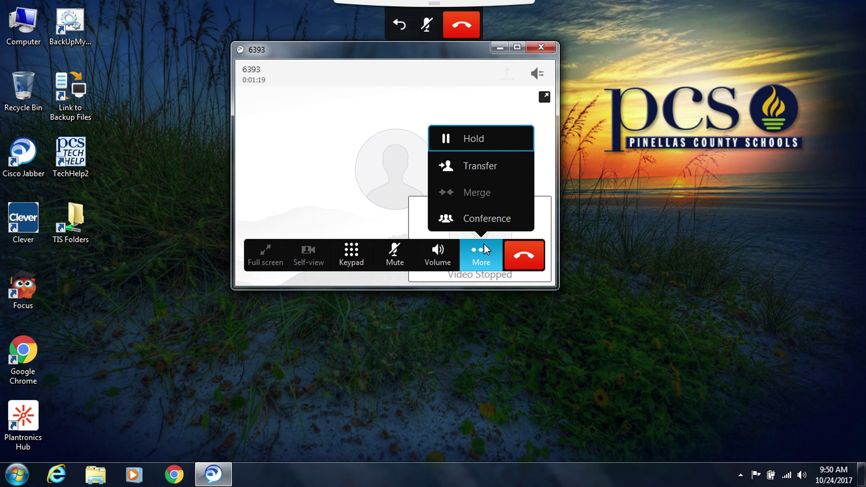
left_click(465, 170)
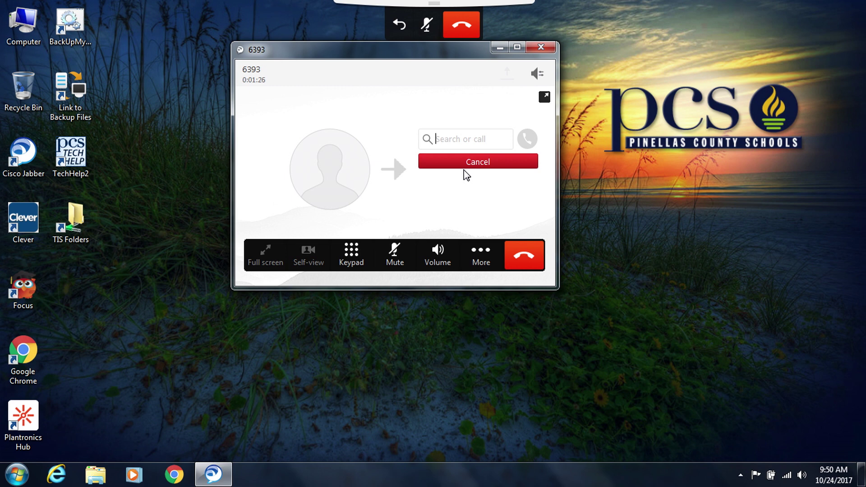
Transfer the call to extension 6128 and complete the transfer
type("6")
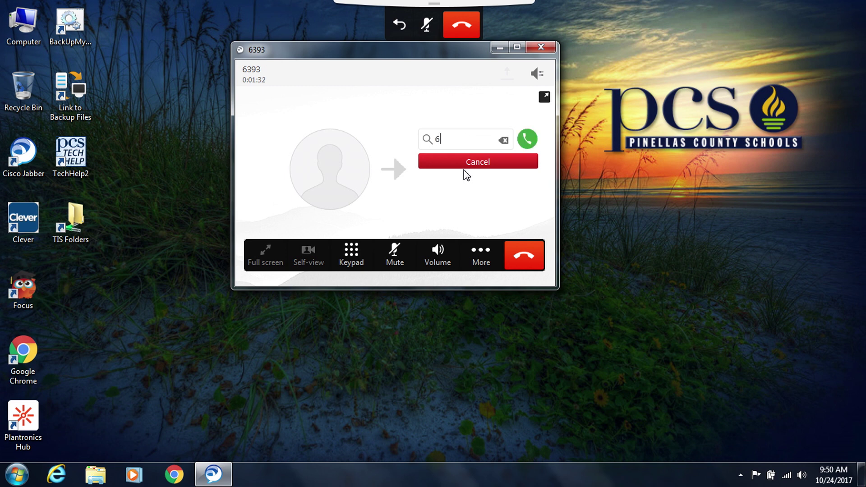
type("12")
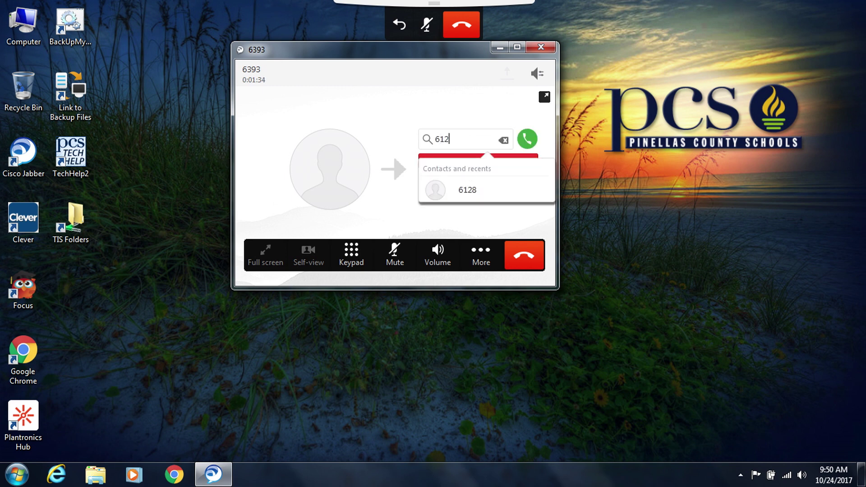
type("8")
left_click(526, 140)
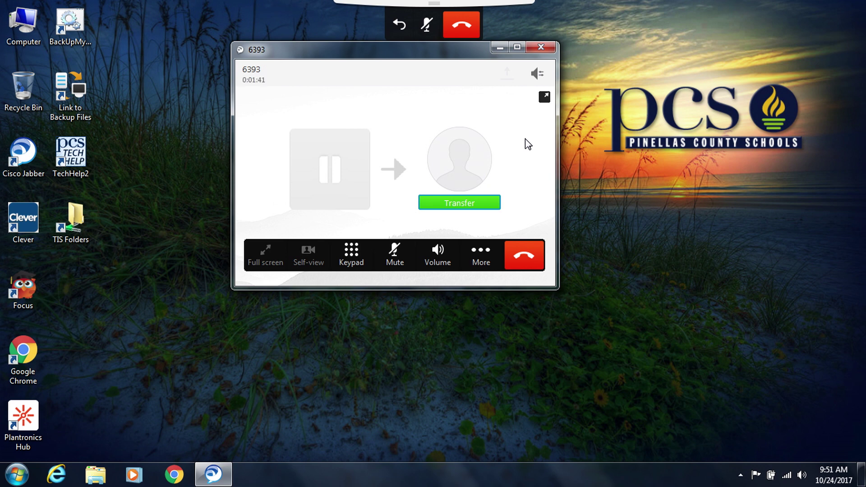
left_click(451, 204)
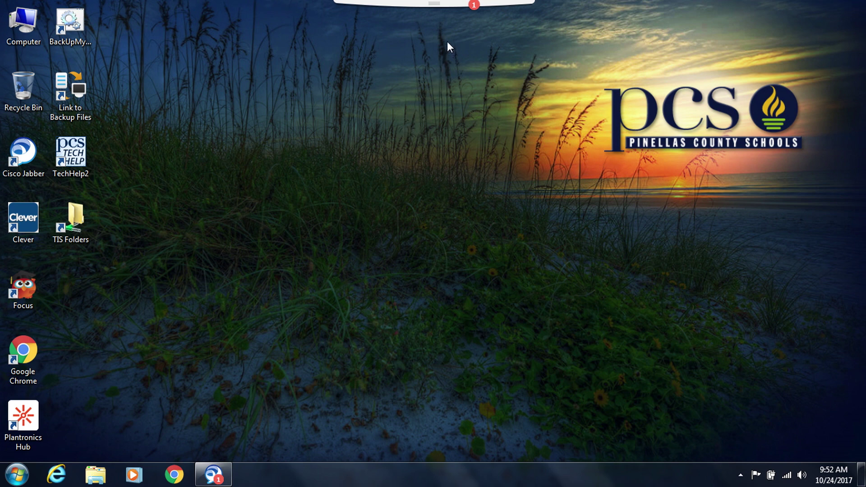
mouse_move(447, 1)
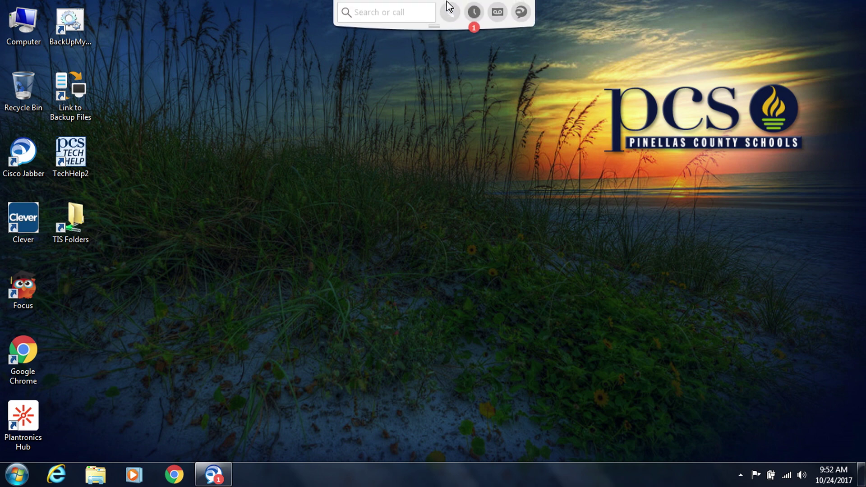
Open the main Jabber window from Recents, view Chats, then switch to Contacts
left_click(474, 13)
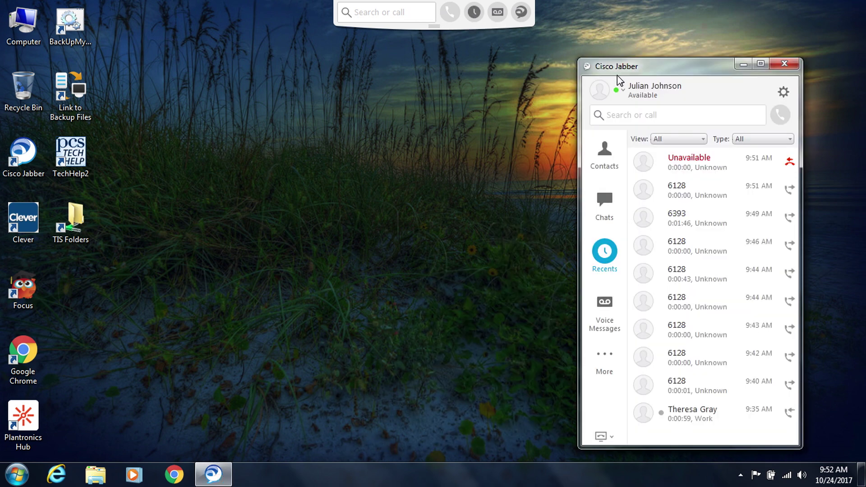
mouse_move(695, 165)
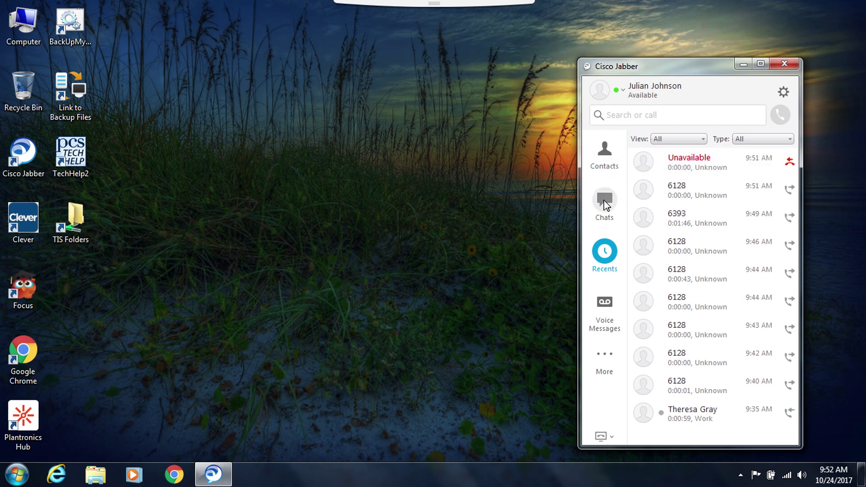
left_click(606, 204)
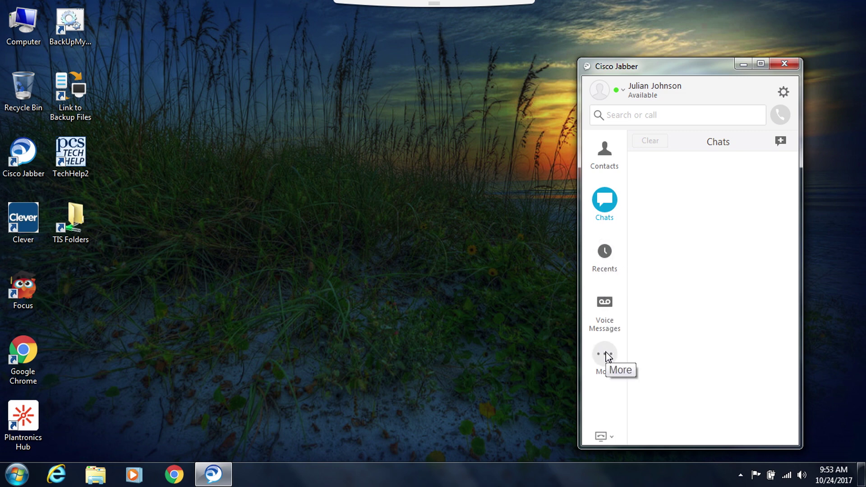
left_click(607, 159)
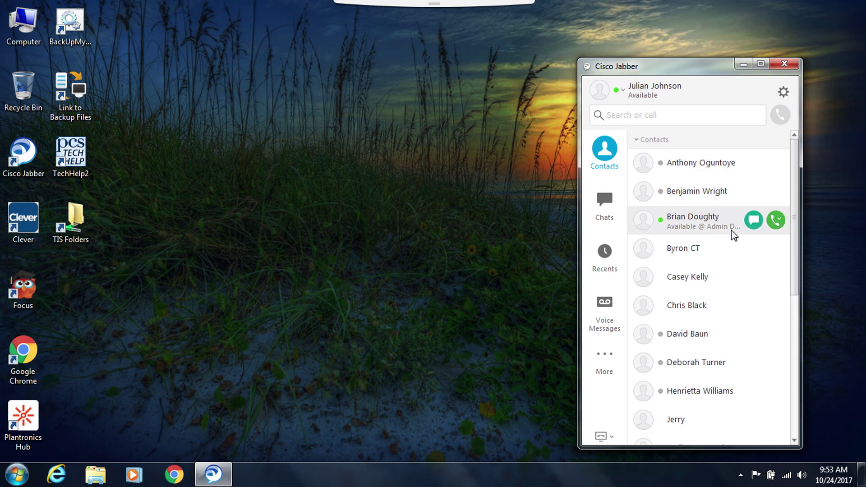
Browse the gear menu's File > New submenu and close it without choosing anything
mouse_move(737, 232)
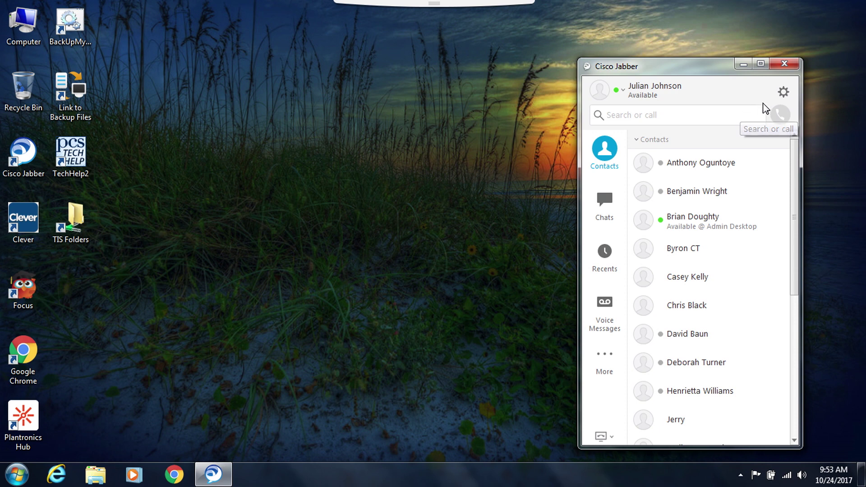
left_click(783, 92)
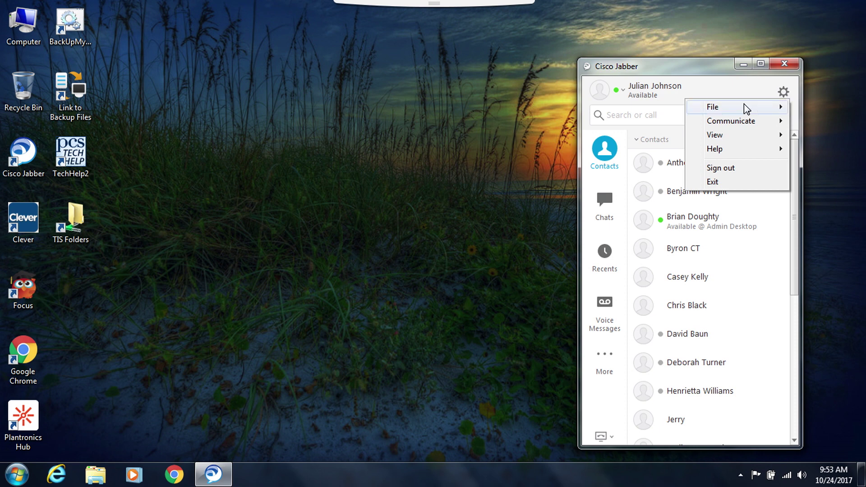
mouse_move(732, 111)
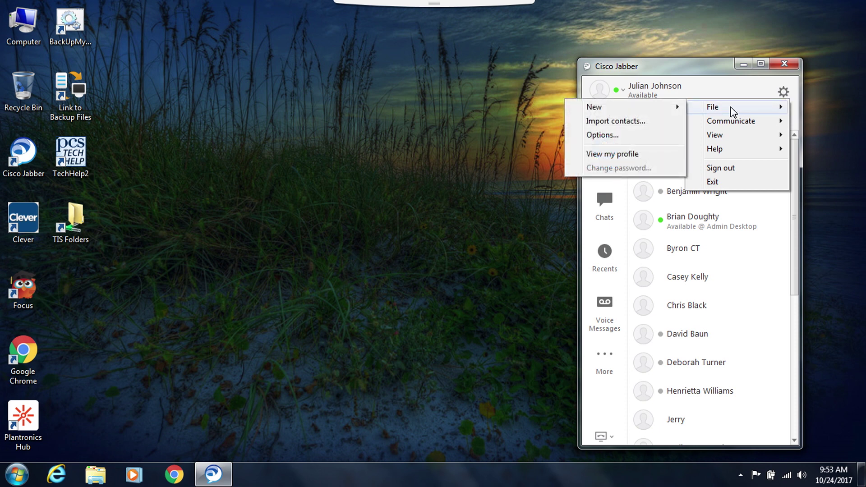
mouse_move(634, 112)
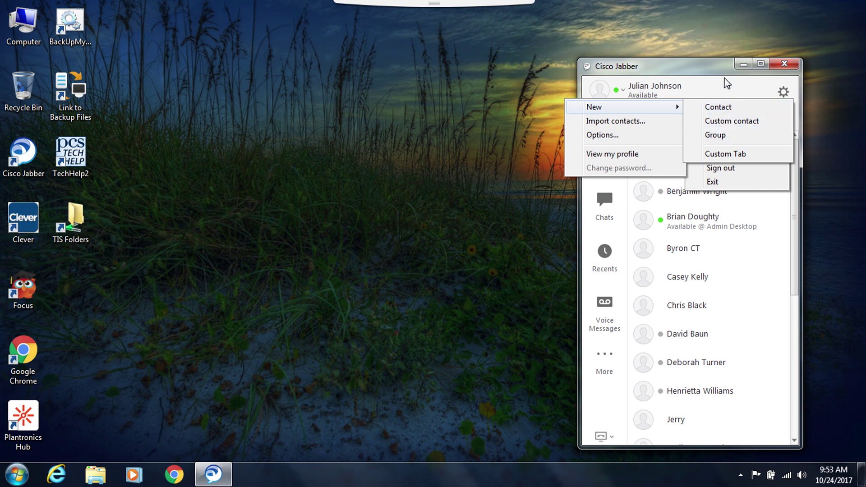
left_click(714, 73)
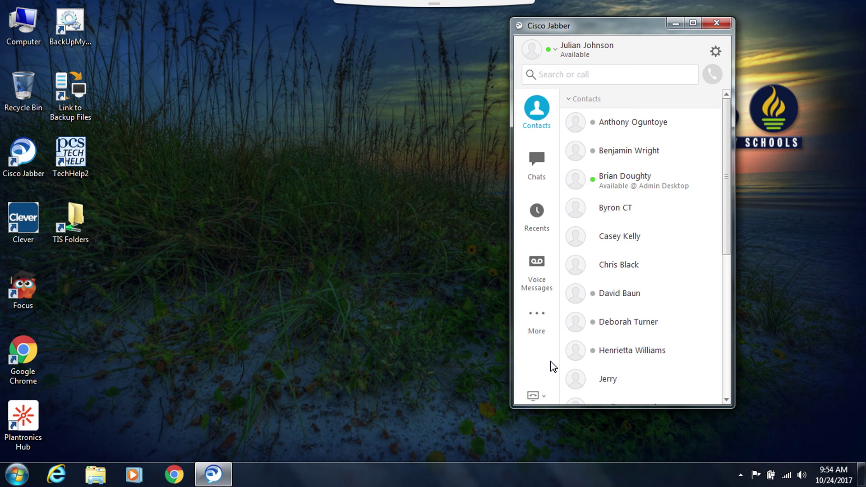
Forward incoming calls to the mobile number via the phone-controls menu
left_click(544, 399)
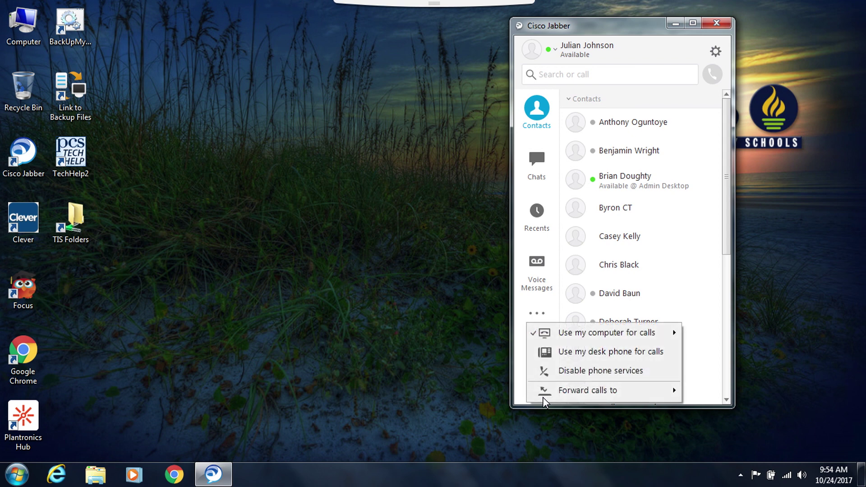
mouse_move(567, 395)
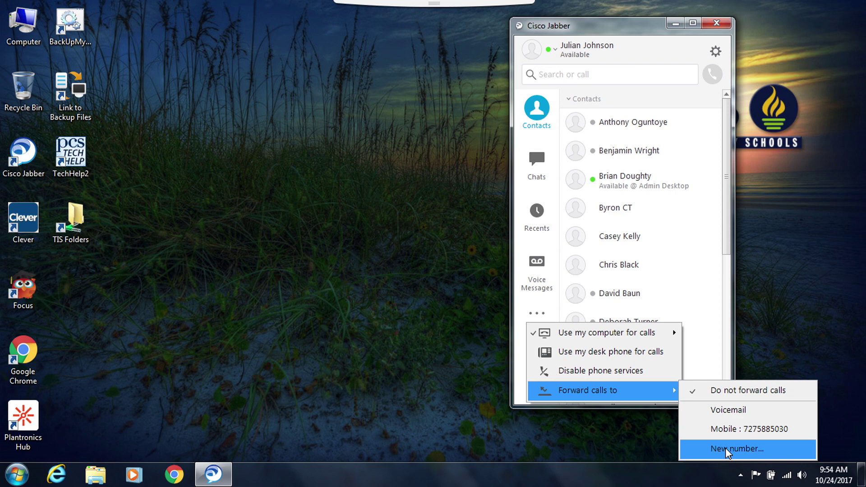
left_click(488, 418)
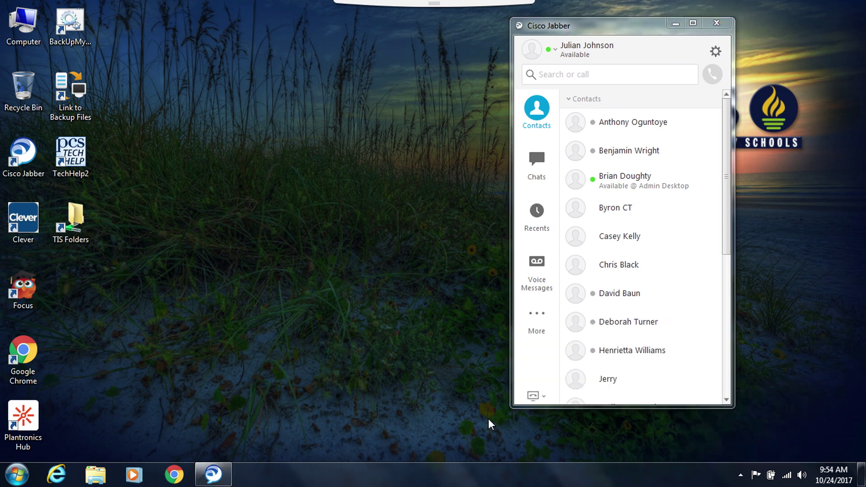
left_click(545, 397)
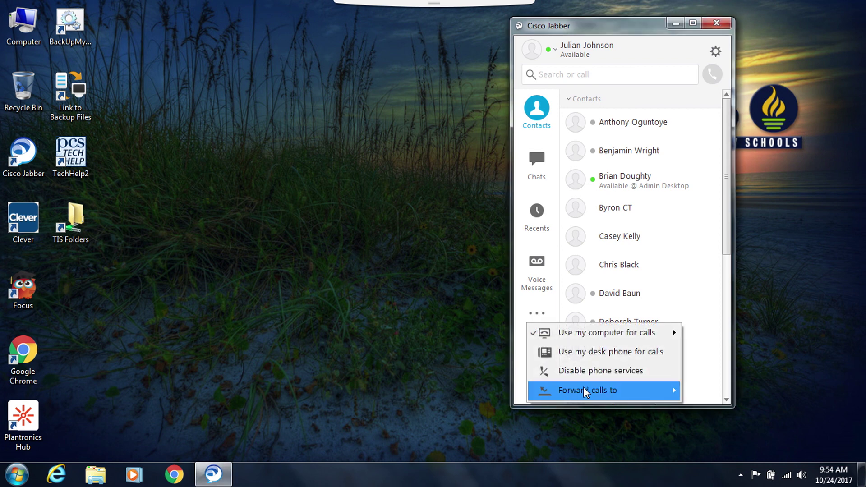
mouse_move(602, 390)
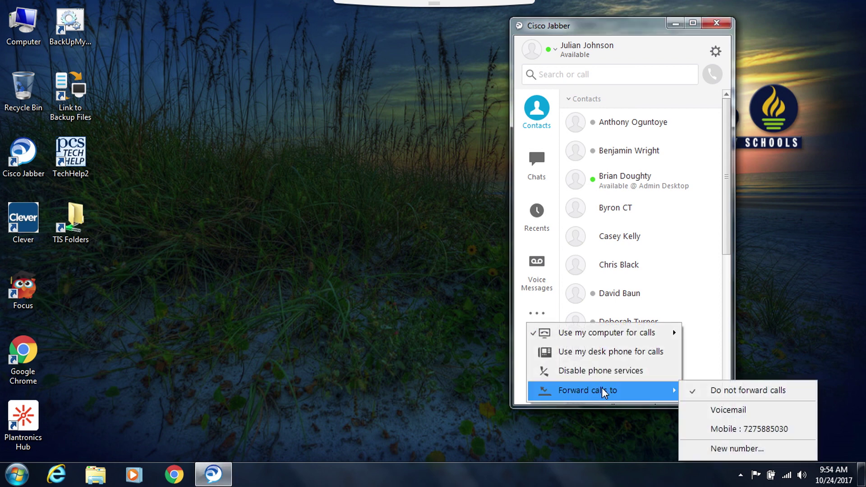
left_click(736, 429)
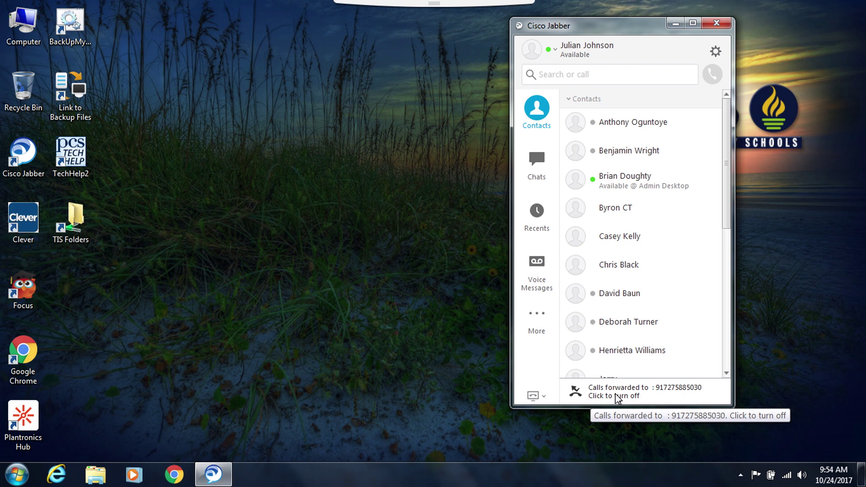
Turn call forwarding off and close the main Jabber window
left_click(617, 397)
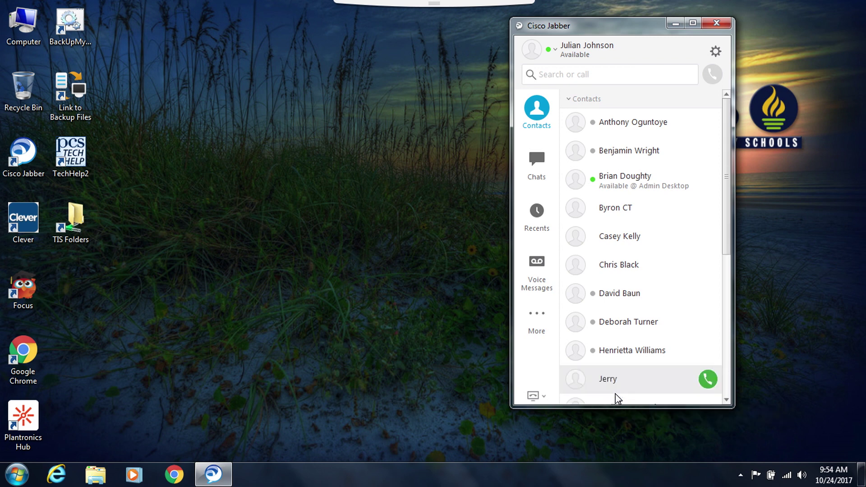
mouse_move(617, 397)
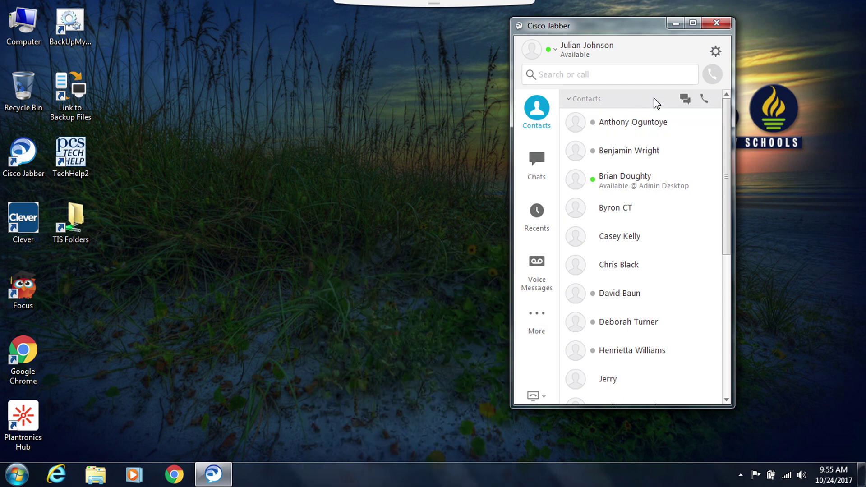
left_click(717, 23)
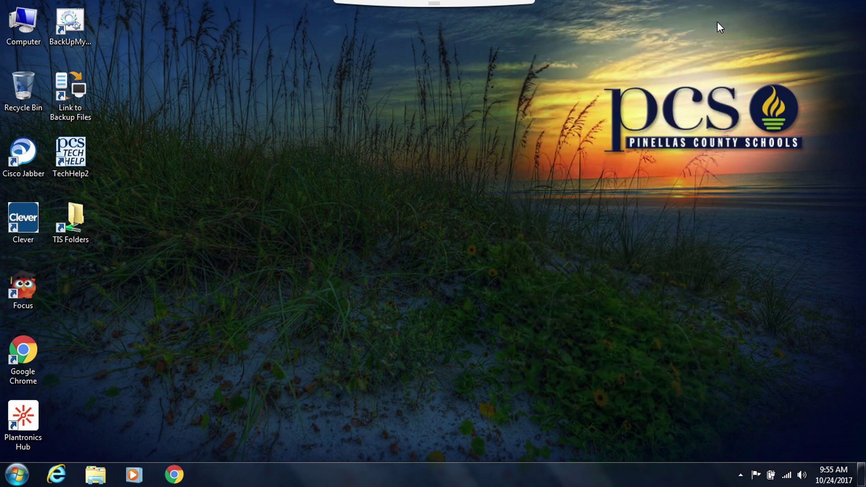
mouse_move(435, 4)
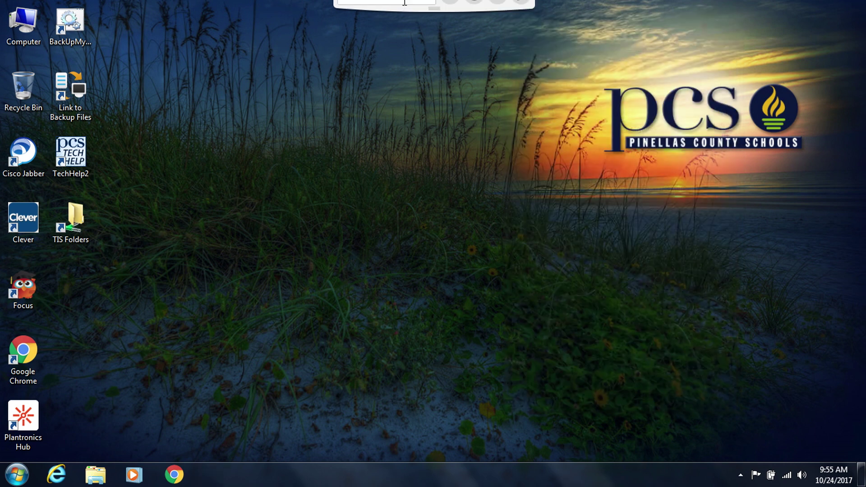